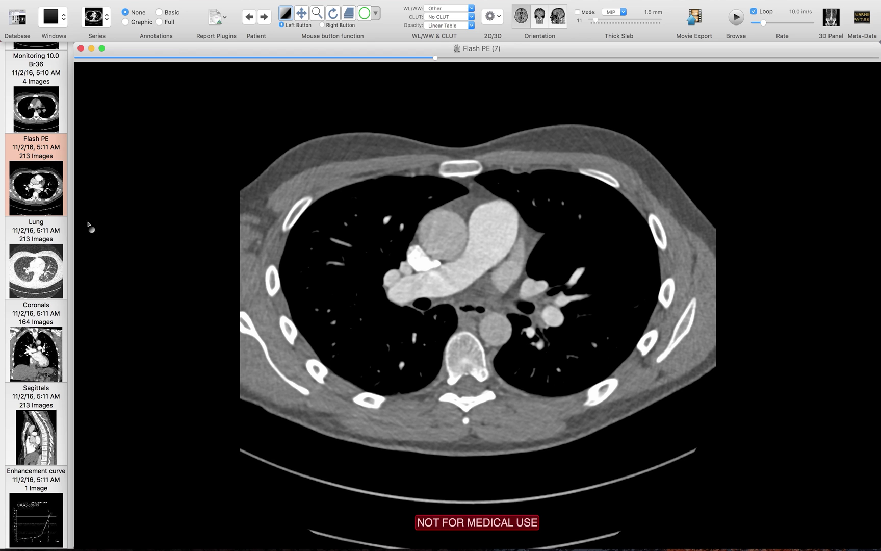
Glance at the Lung series, then return to Flash PE and page down to a slice through the heart
{"action": "left_click", "coordinate": [37, 260]}
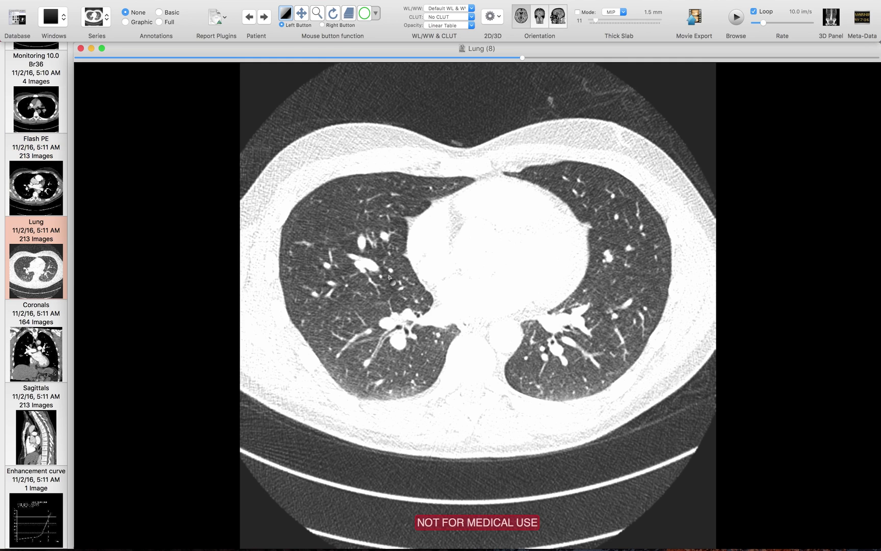
{"action": "left_click", "coordinate": [40, 194]}
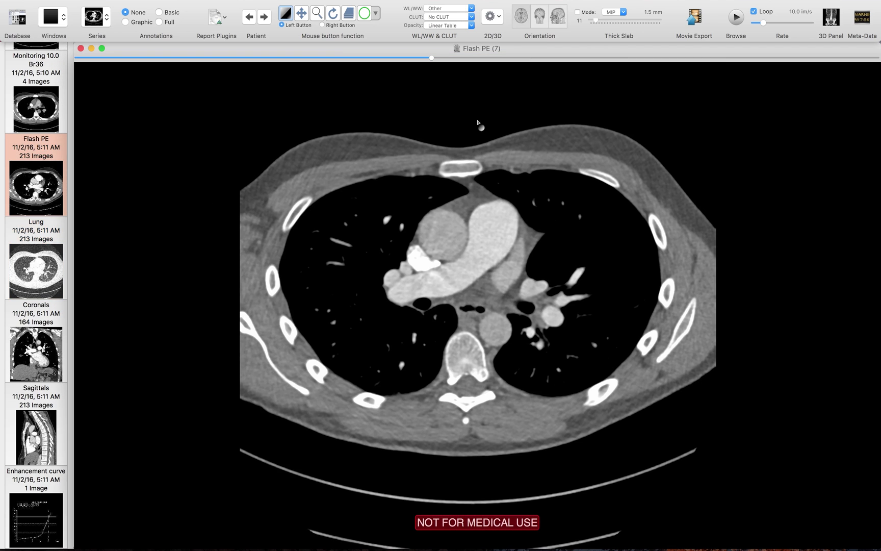
{"action": "left_click", "coordinate": [432, 57]}
{"action": "left_click_drag", "start_coordinate": [432, 57], "coordinate": [577, 56]}
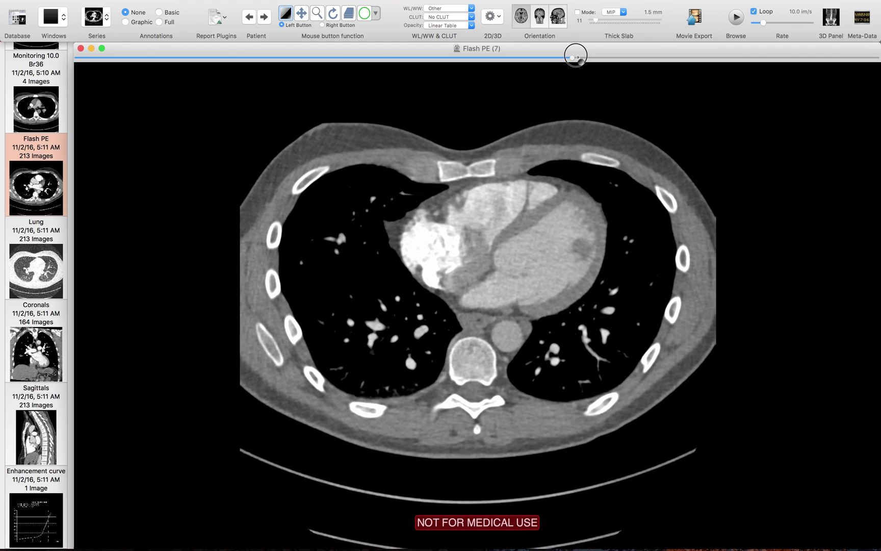
{"action": "left_click_drag", "start_coordinate": [576, 56], "coordinate": [577, 58]}
{"action": "left_click_drag", "start_coordinate": [574, 59], "coordinate": [539, 60]}
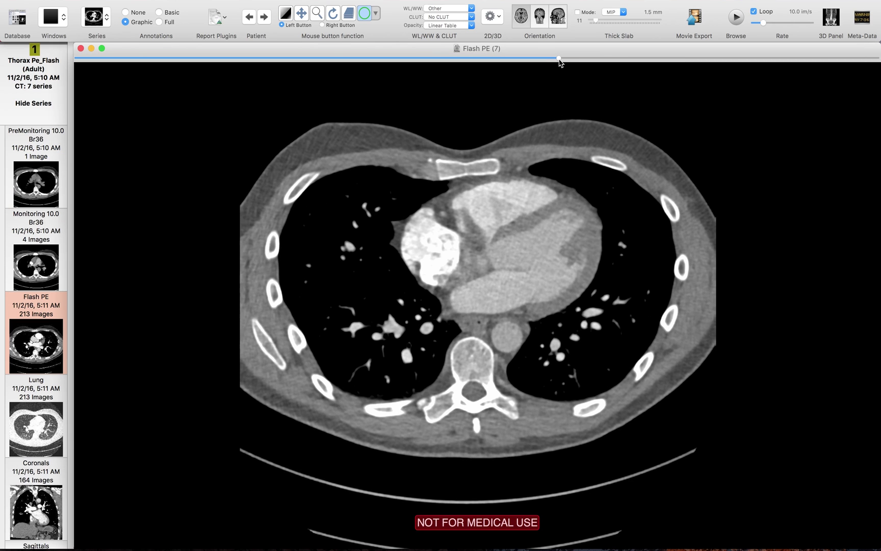
Page the Flash PE series up to the slice where the main pulmonary trunk branches
{"action": "left_click_drag", "start_coordinate": [558, 58], "coordinate": [414, 61]}
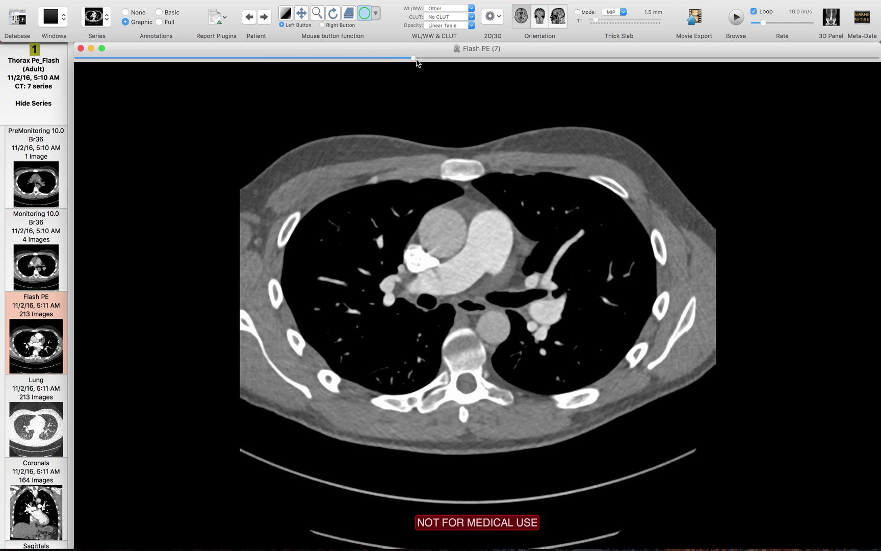
{"action": "mouse_move", "coordinate": [414, 61]}
{"action": "left_mouse_down"}
{"action": "mouse_move", "coordinate": [280, 68]}
{"action": "mouse_move", "coordinate": [385, 70]}
{"action": "mouse_move", "coordinate": [400, 73]}
{"action": "mouse_move", "coordinate": [334, 69]}
{"action": "mouse_move", "coordinate": [434, 88]}
{"action": "mouse_move", "coordinate": [443, 73]}
{"action": "mouse_move", "coordinate": [459, 71]}
{"action": "mouse_move", "coordinate": [423, 74]}
{"action": "left_mouse_up"}
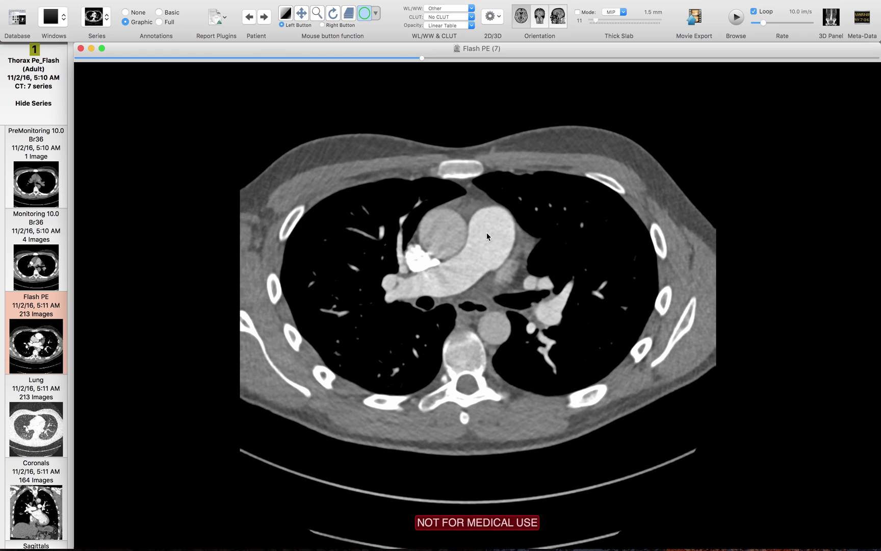
Draw an oval ROI on the central chest vessel (mean about 339 HU), then delete it
{"action": "left_click_drag", "start_coordinate": [484, 233], "coordinate": [494, 241]}
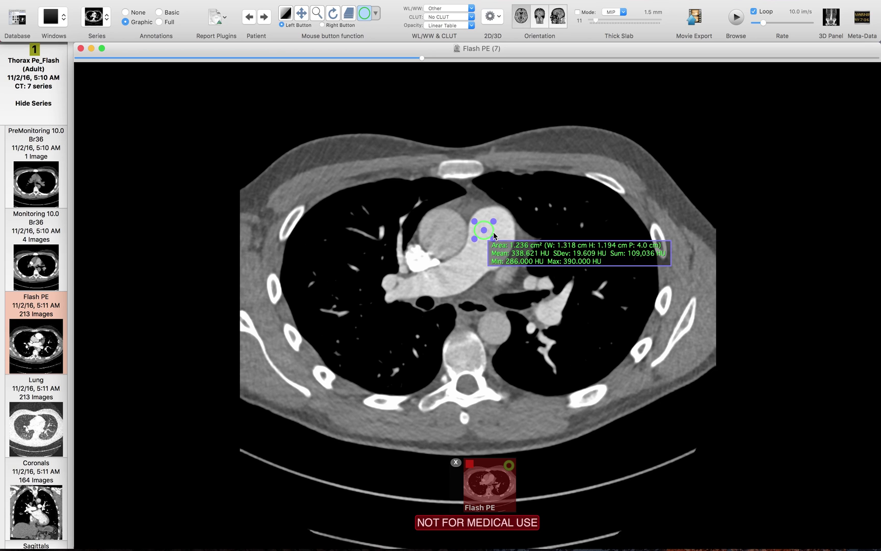
{"action": "key", "text": "Delete"}
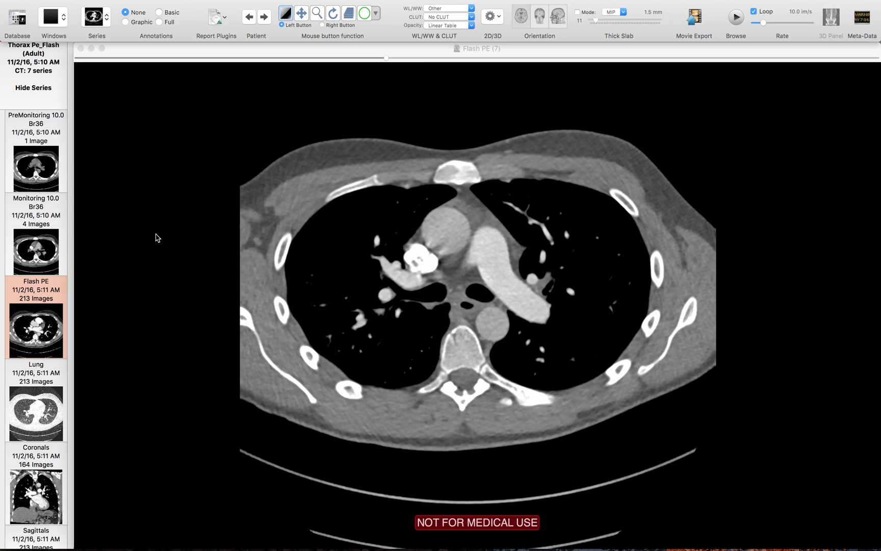
View the PreMonitoring image, then step through the Monitoring 10.0 Br36 images rising to +166 HU
{"action": "left_click", "coordinate": [43, 180]}
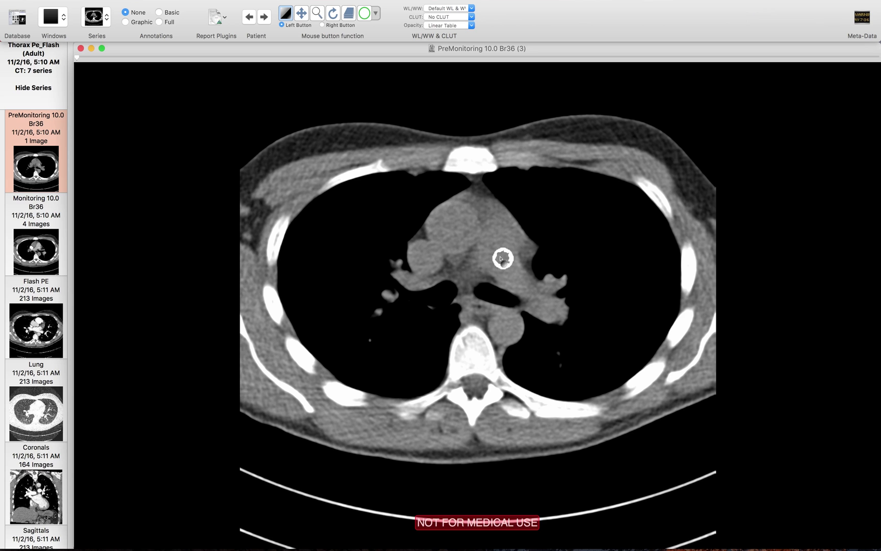
{"action": "left_click", "coordinate": [47, 267]}
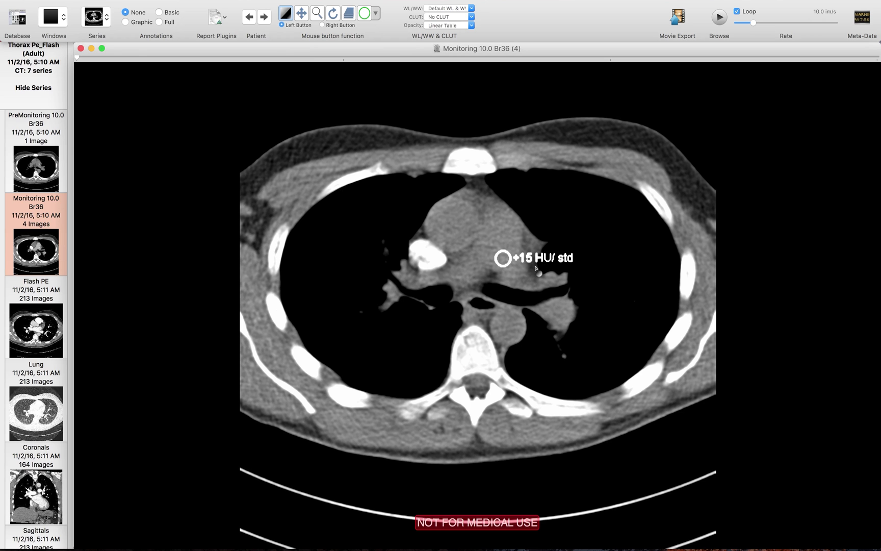
{"action": "scroll", "coordinate": [535, 268], "scroll_direction": "down", "scroll_amount": 1}
{"action": "scroll", "coordinate": [536, 267], "scroll_direction": "down", "scroll_amount": 1}
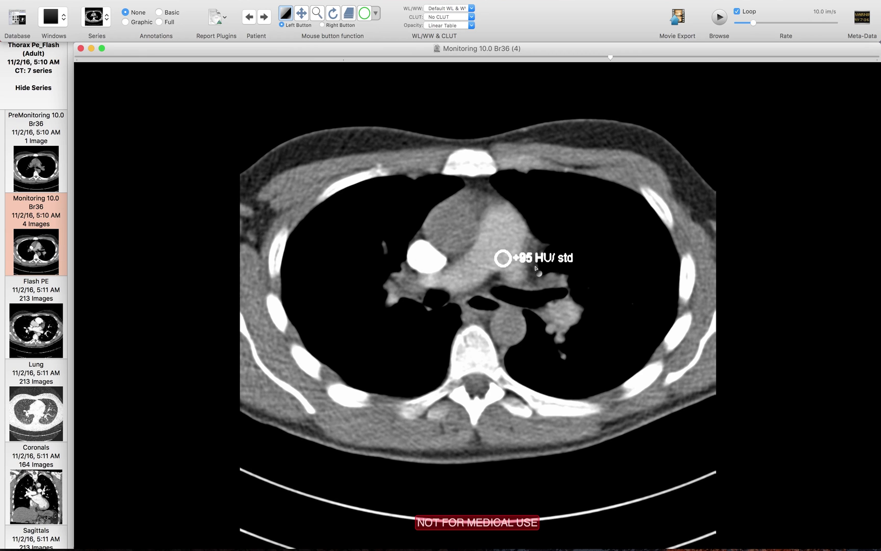
{"action": "scroll", "coordinate": [536, 268], "scroll_direction": "down", "scroll_amount": 1}
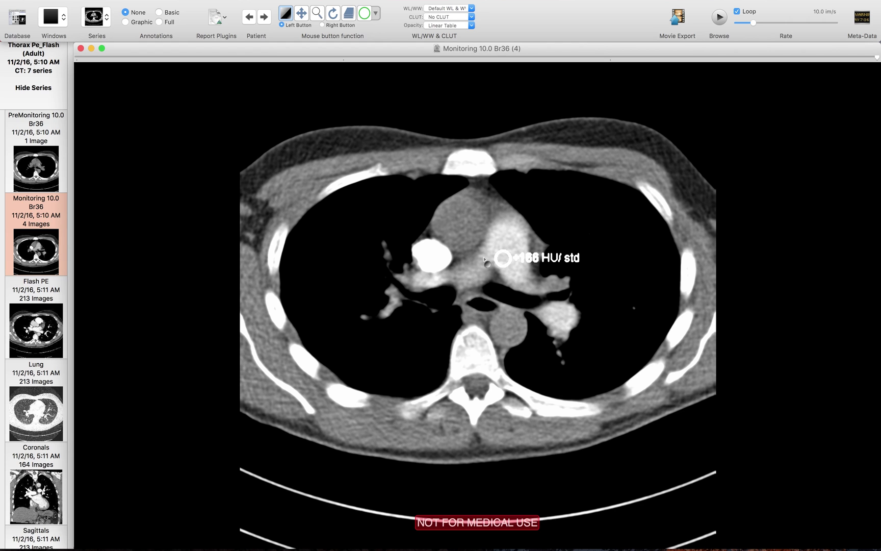
{"action": "scroll", "coordinate": [21, 517], "scroll_direction": "down", "scroll_amount": 5}
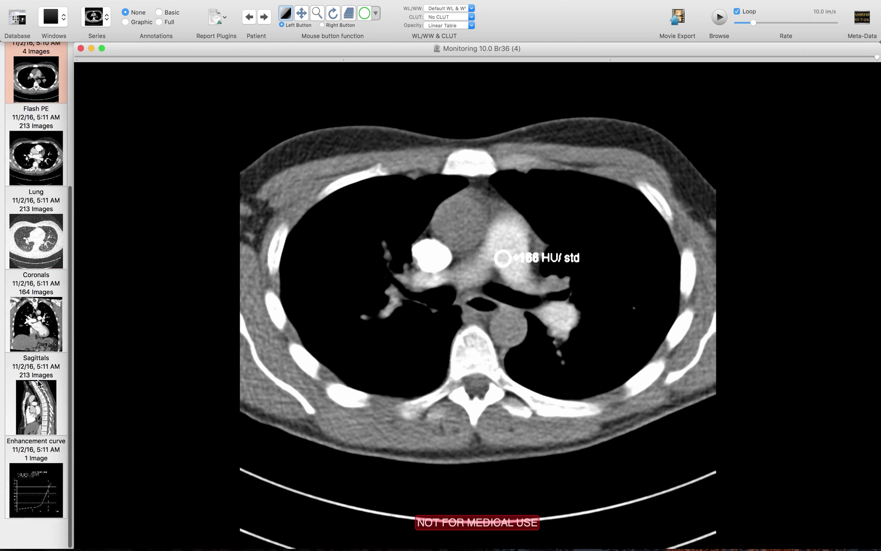
Show the bolus-tracking enhancement curve, then return to the PreMonitoring 10.0 Br36 image
{"action": "left_click", "coordinate": [20, 517]}
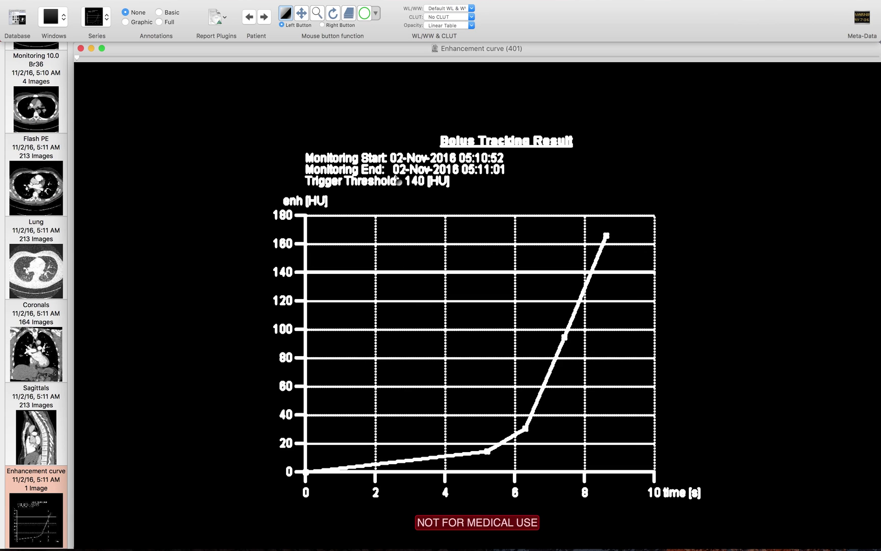
{"action": "scroll", "coordinate": [52, 111], "scroll_direction": "up", "scroll_amount": 1}
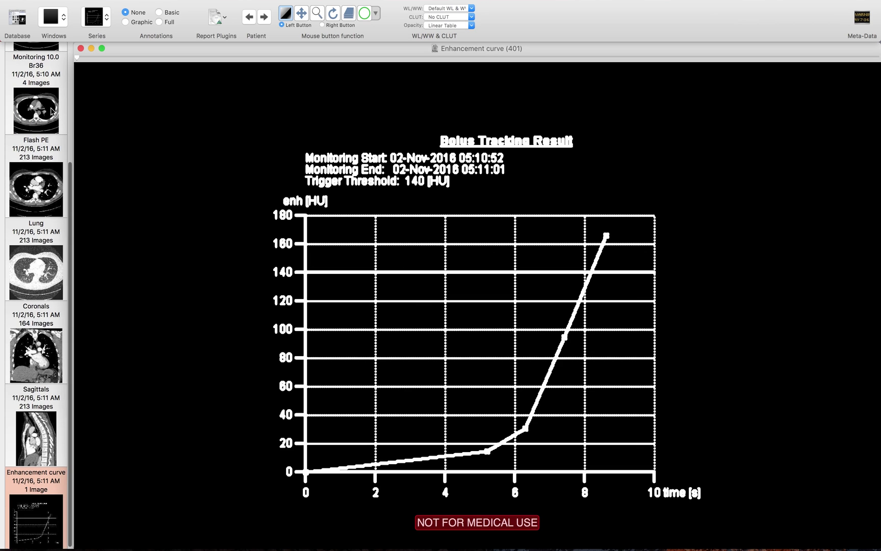
{"action": "scroll", "coordinate": [53, 112], "scroll_direction": "up", "scroll_amount": 3}
{"action": "left_click", "coordinate": [38, 103]}
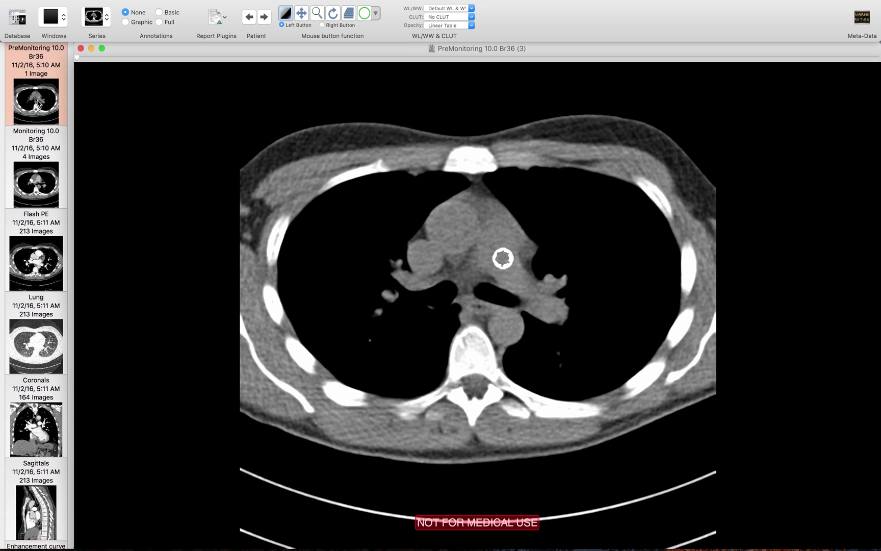
Reopen the Monitoring 10.0 Br36 series, then switch back to the Flash PE series
{"action": "left_click", "coordinate": [38, 188]}
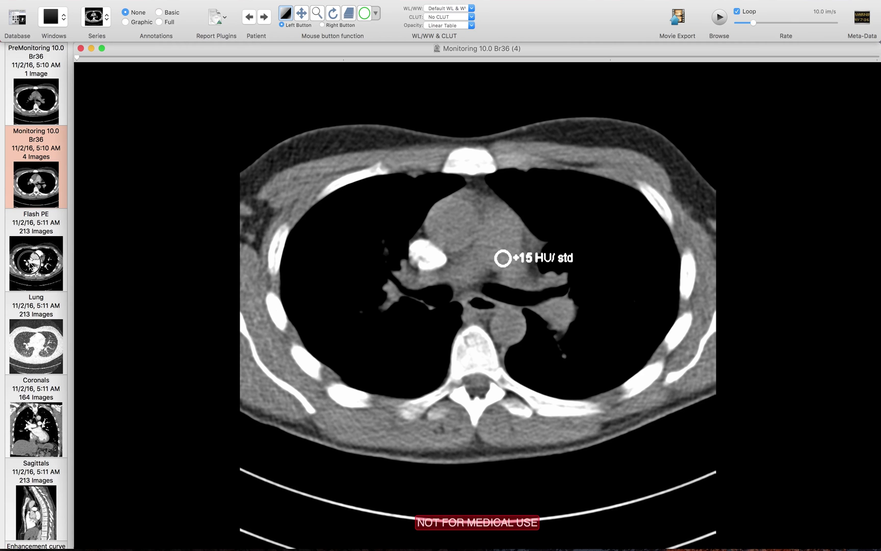
{"action": "left_click", "coordinate": [31, 264]}
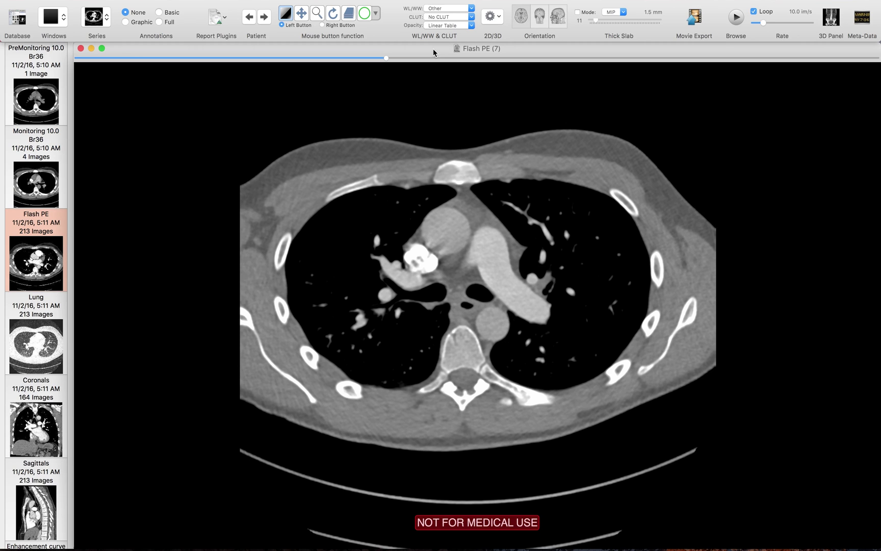
Apply the CT - Abdomen preset, set Basic annotations, and adjust the window to WL 86, WW 881
{"action": "key", "text": "1"}
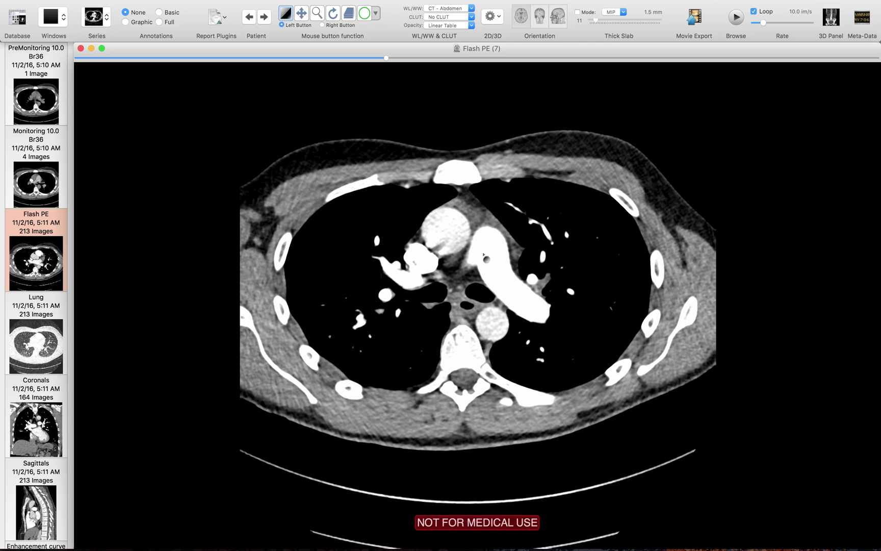
{"action": "left_click", "coordinate": [159, 13]}
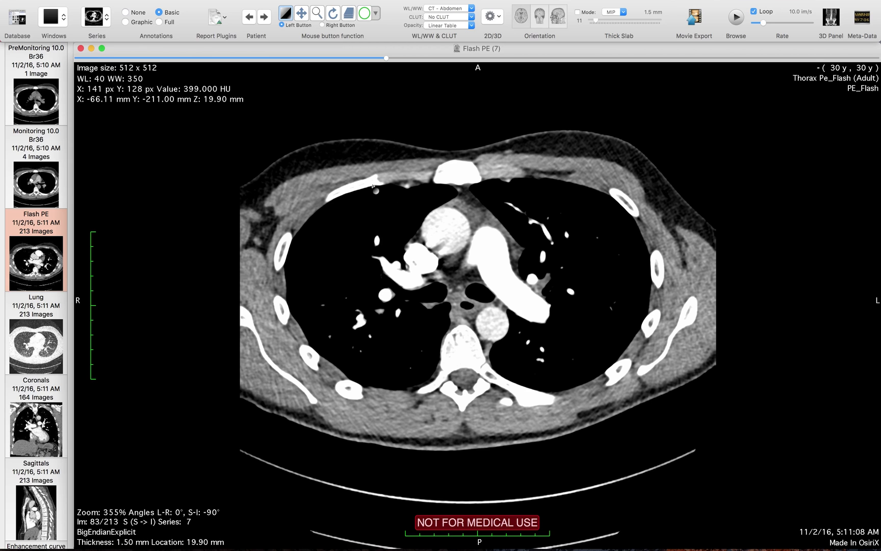
{"action": "left_click", "coordinate": [457, 286]}
{"action": "left_click_drag", "start_coordinate": [457, 285], "coordinate": [524, 280]}
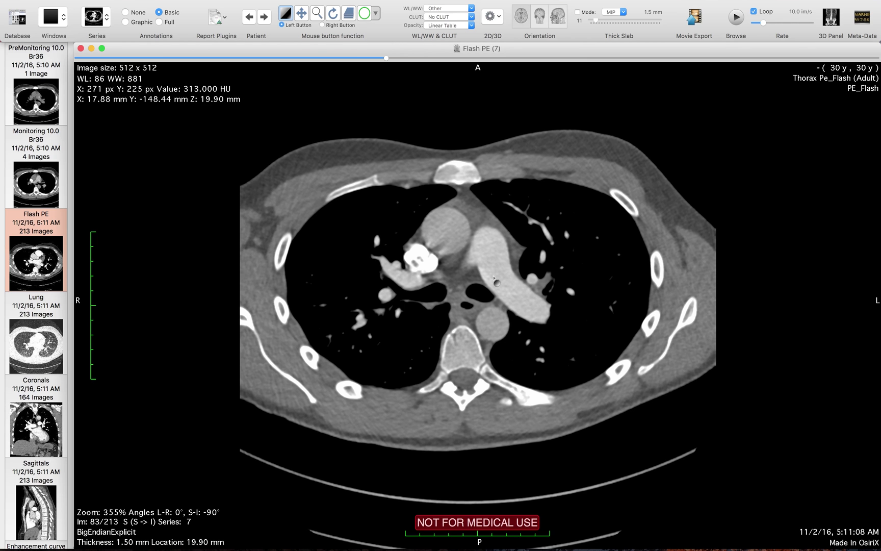
Scroll the Flash PE series to slice 85/213 through the pulmonary arteries
{"action": "scroll", "coordinate": [493, 278], "scroll_direction": "up", "scroll_amount": 3}
{"action": "scroll", "coordinate": [494, 278], "scroll_direction": "down", "scroll_amount": 4}
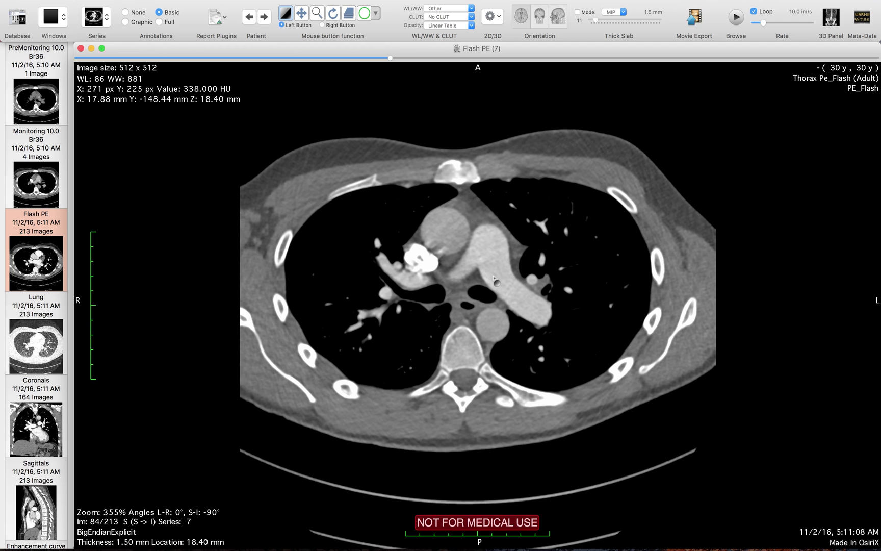
{"action": "scroll", "coordinate": [494, 278], "scroll_direction": "down", "scroll_amount": 3}
{"action": "scroll", "coordinate": [493, 278], "scroll_direction": "down", "scroll_amount": 2}
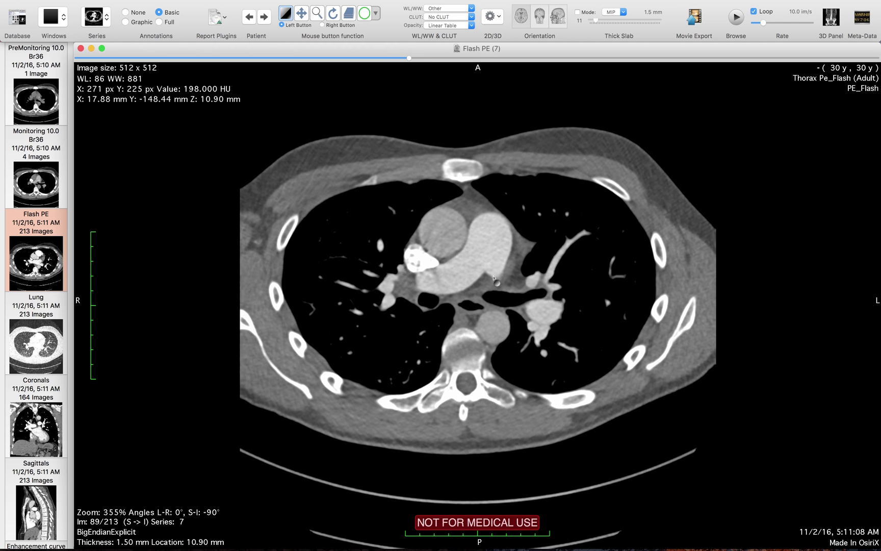
{"action": "scroll", "coordinate": [494, 278], "scroll_direction": "up", "scroll_amount": 4}
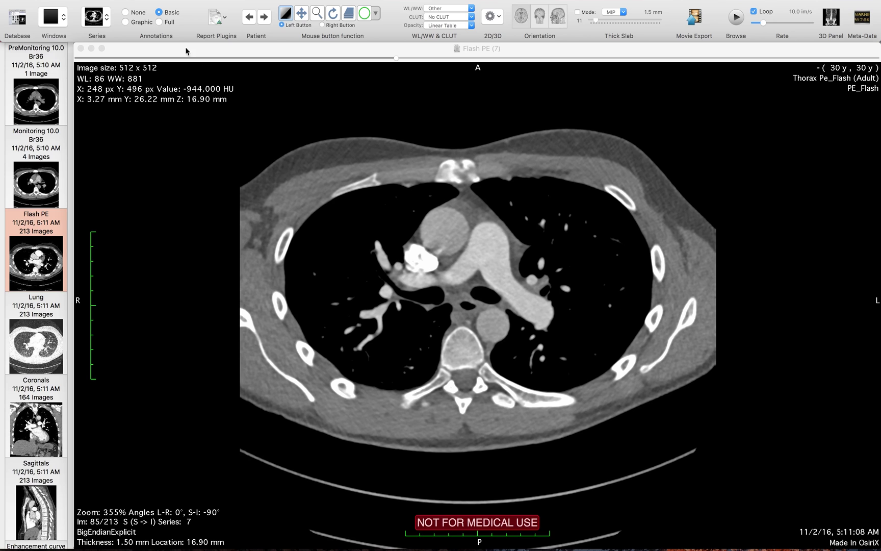
Set annotations to None and scroll through the upper-chest slices around the aortic arch
{"action": "left_click", "coordinate": [128, 12]}
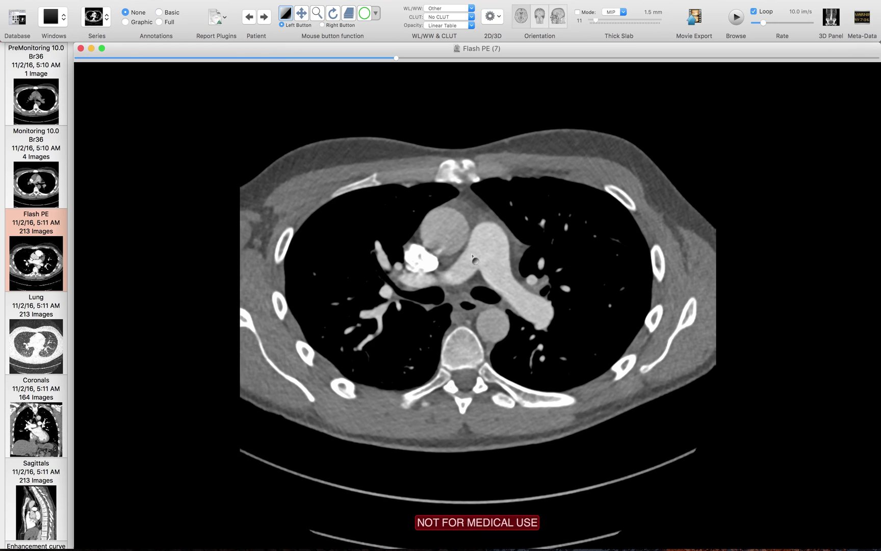
{"action": "scroll", "coordinate": [484, 258], "scroll_direction": "down", "scroll_amount": 4}
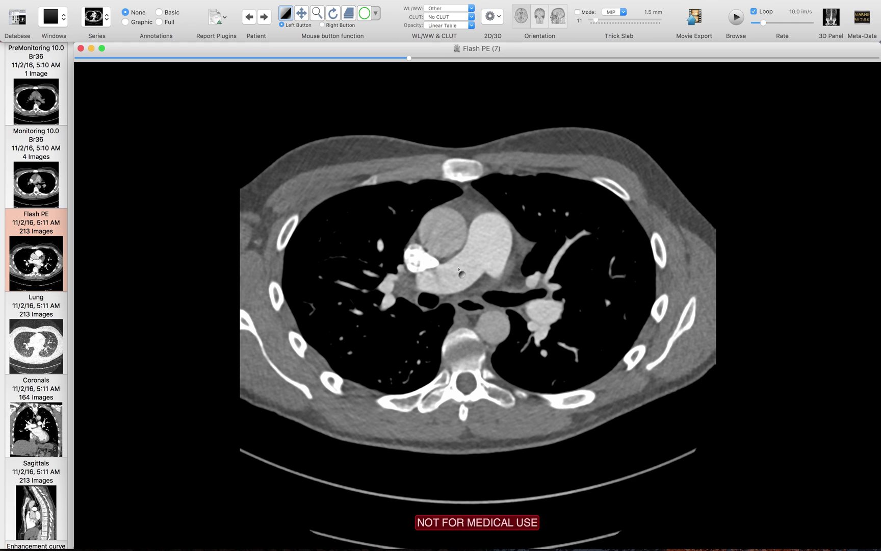
{"action": "scroll", "coordinate": [458, 269], "scroll_direction": "up", "scroll_amount": 12}
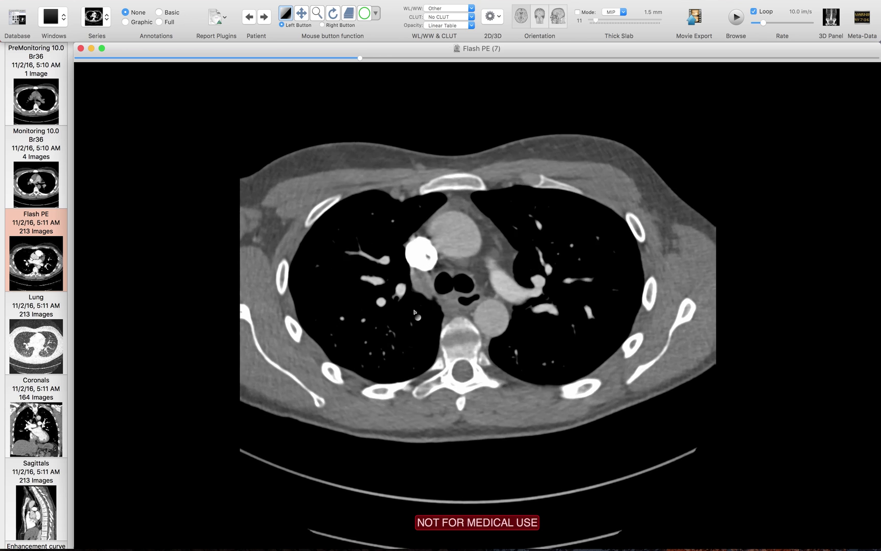
{"action": "scroll", "coordinate": [413, 312], "scroll_direction": "up", "scroll_amount": 20}
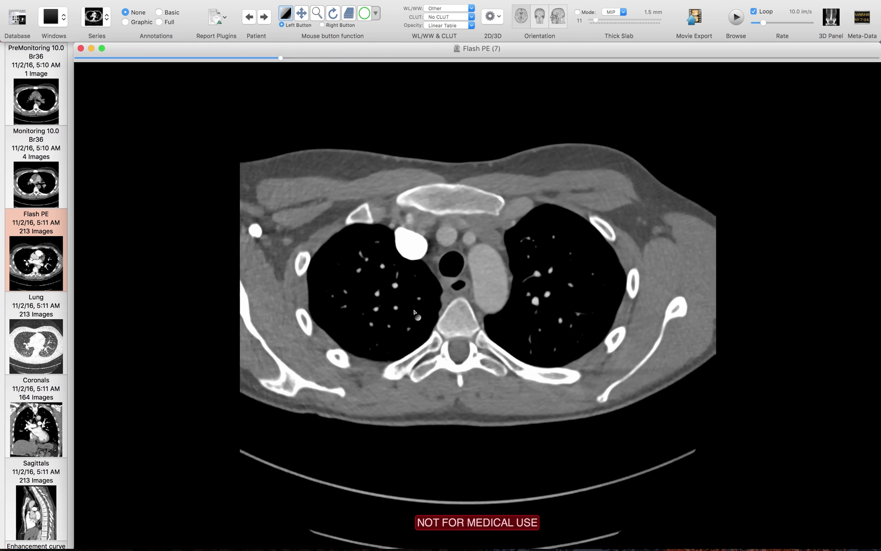
{"action": "scroll", "coordinate": [414, 312], "scroll_direction": "up", "scroll_amount": 5}
{"action": "scroll", "coordinate": [414, 312], "scroll_direction": "down", "scroll_amount": 9}
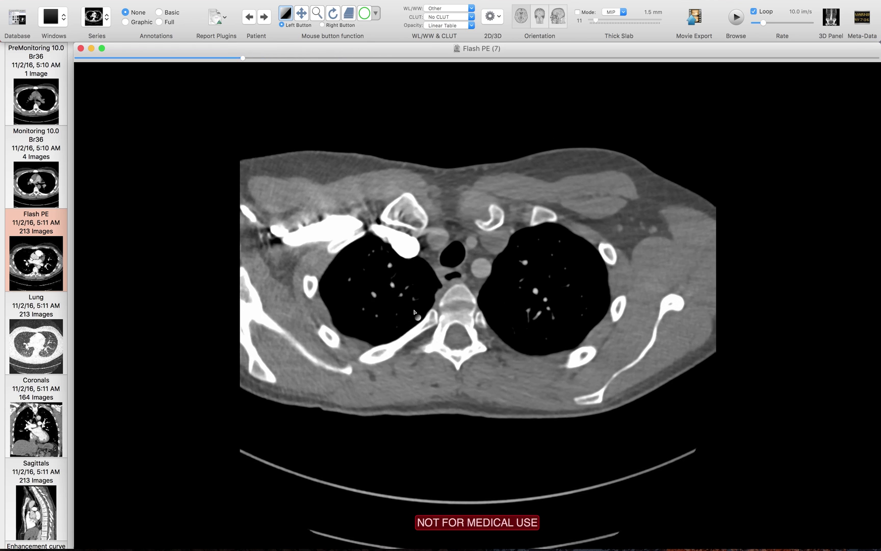
{"action": "scroll", "coordinate": [414, 312], "scroll_direction": "down", "scroll_amount": 20}
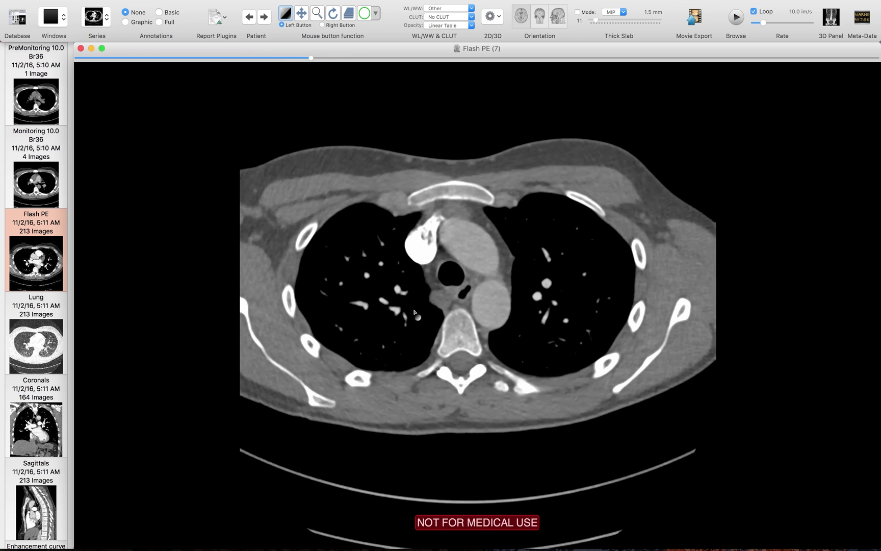
{"action": "scroll", "coordinate": [414, 312], "scroll_direction": "up", "scroll_amount": 3}
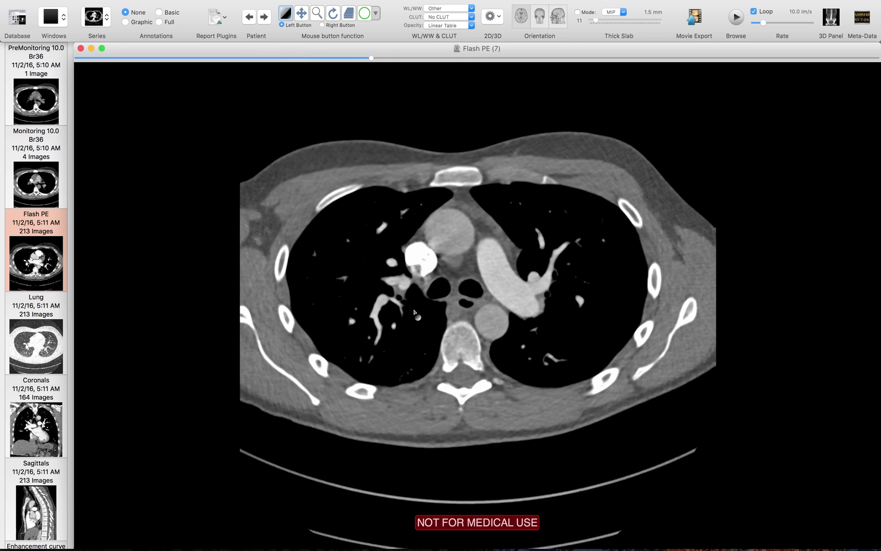
{"action": "scroll", "coordinate": [414, 312], "scroll_direction": "up", "scroll_amount": 17}
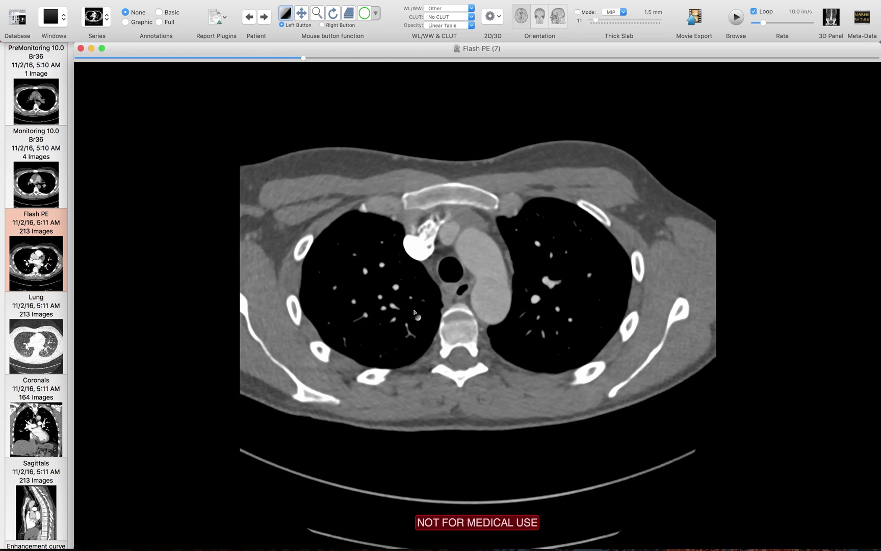
Scroll down through the heart and back up to the pulmonary artery bifurcation
{"action": "scroll", "coordinate": [414, 312], "scroll_direction": "down", "scroll_amount": 6}
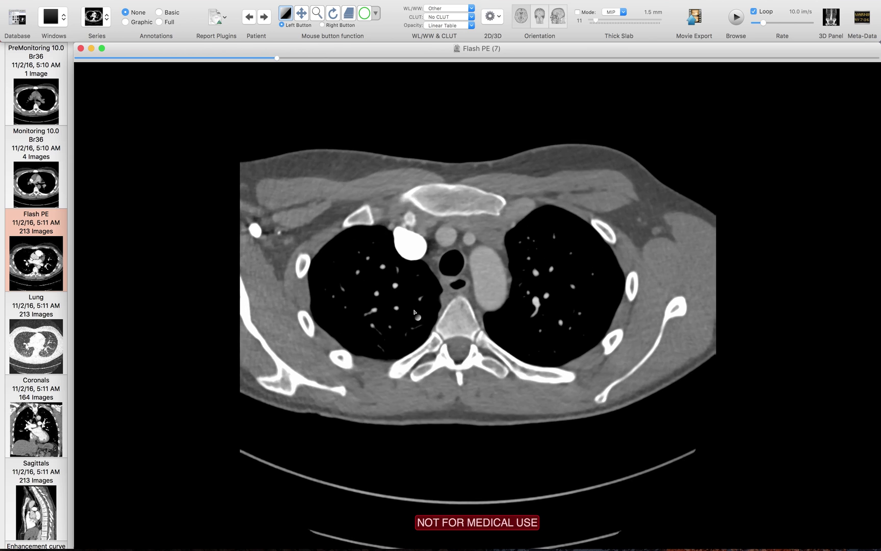
{"action": "scroll", "coordinate": [414, 312], "scroll_direction": "down", "scroll_amount": 19}
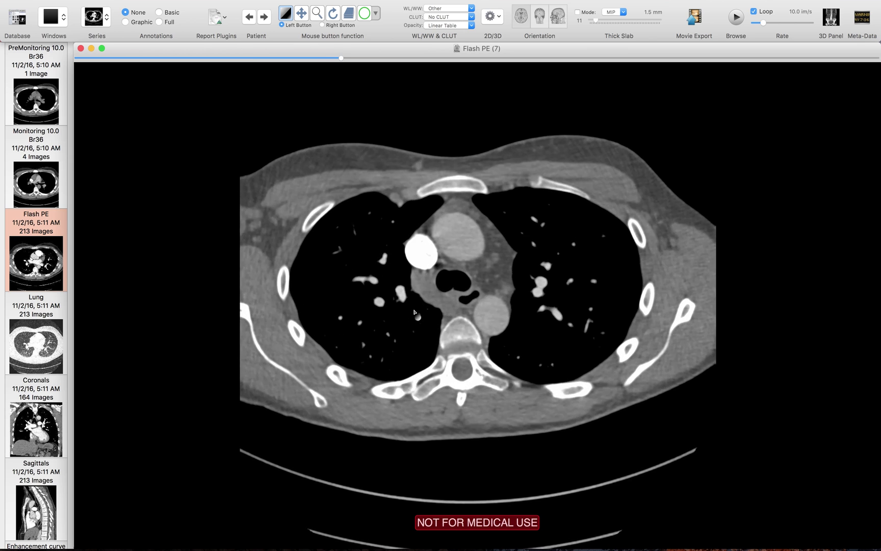
{"action": "scroll", "coordinate": [414, 312], "scroll_direction": "down", "scroll_amount": 17}
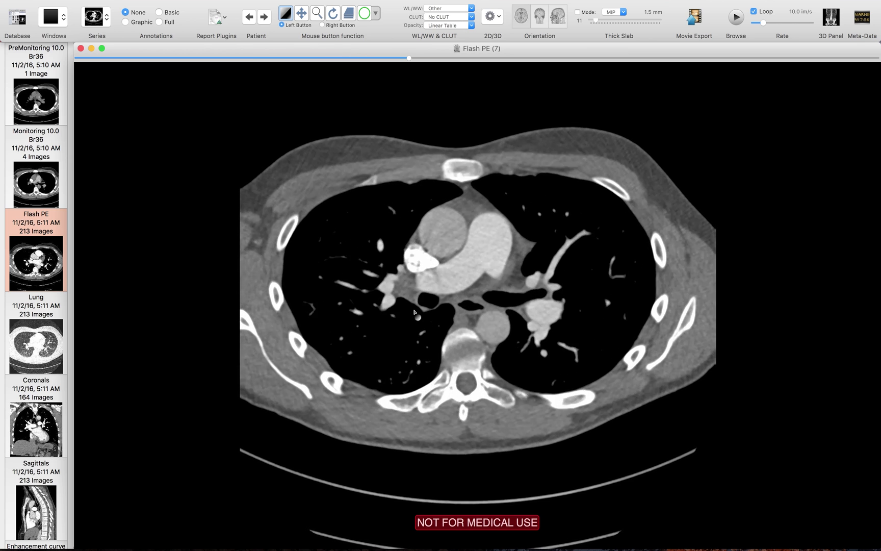
{"action": "scroll", "coordinate": [414, 312], "scroll_direction": "down", "scroll_amount": 20}
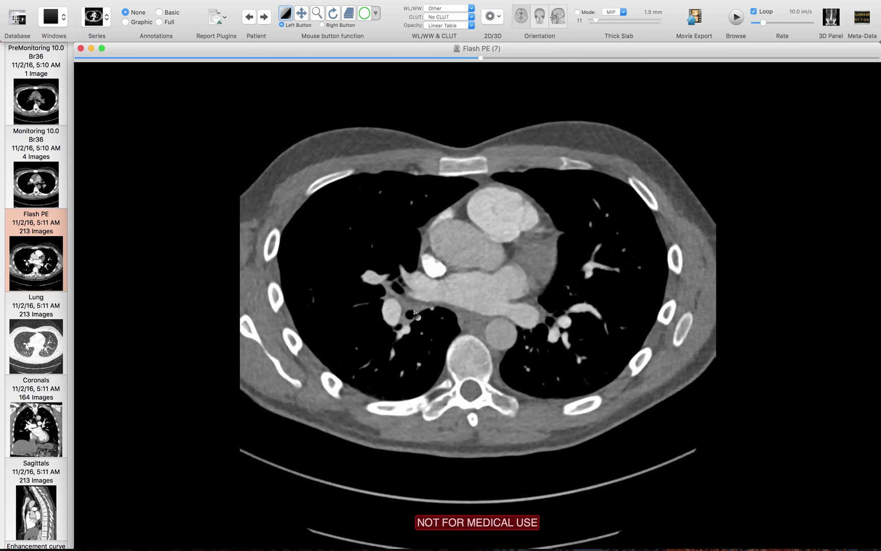
{"action": "scroll", "coordinate": [414, 312], "scroll_direction": "down", "scroll_amount": 13}
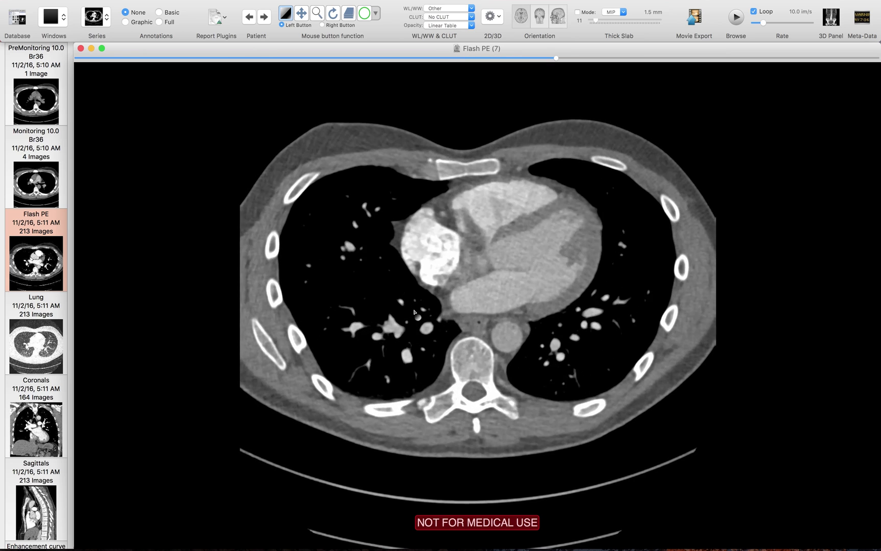
{"action": "scroll", "coordinate": [414, 312], "scroll_direction": "up", "scroll_amount": 16}
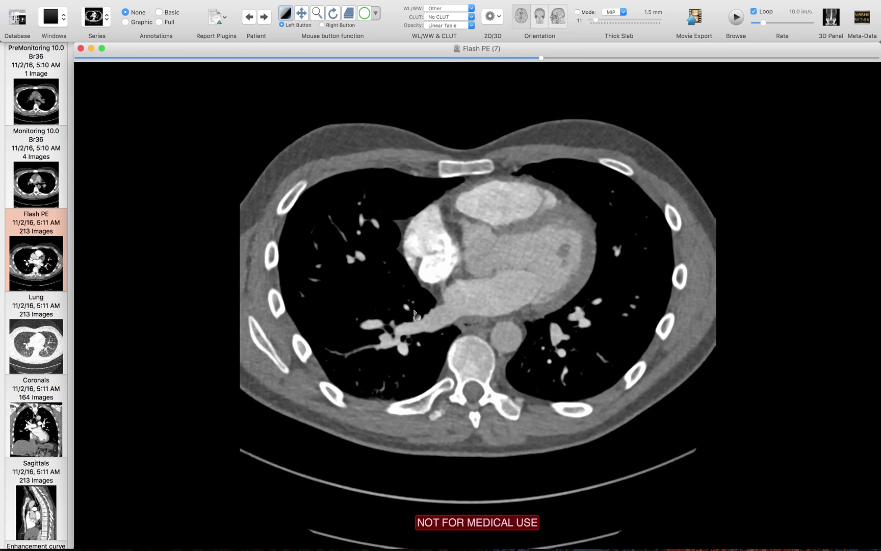
{"action": "scroll", "coordinate": [414, 312], "scroll_direction": "up", "scroll_amount": 17}
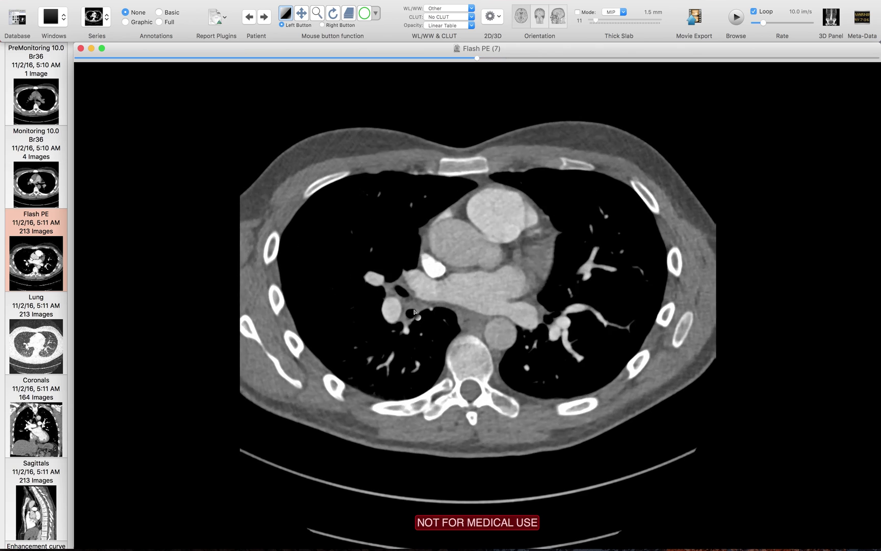
{"action": "scroll", "coordinate": [414, 312], "scroll_direction": "down", "scroll_amount": 16}
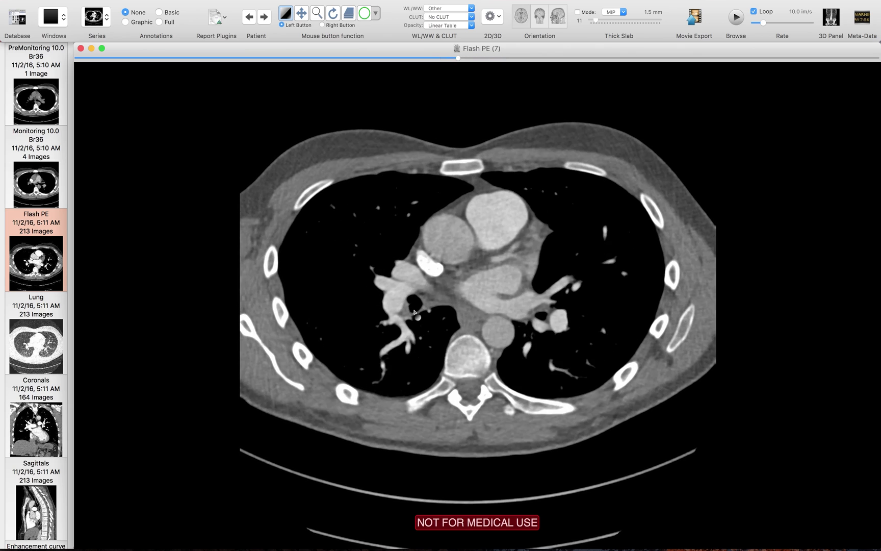
{"action": "scroll", "coordinate": [414, 312], "scroll_direction": "down", "scroll_amount": 18}
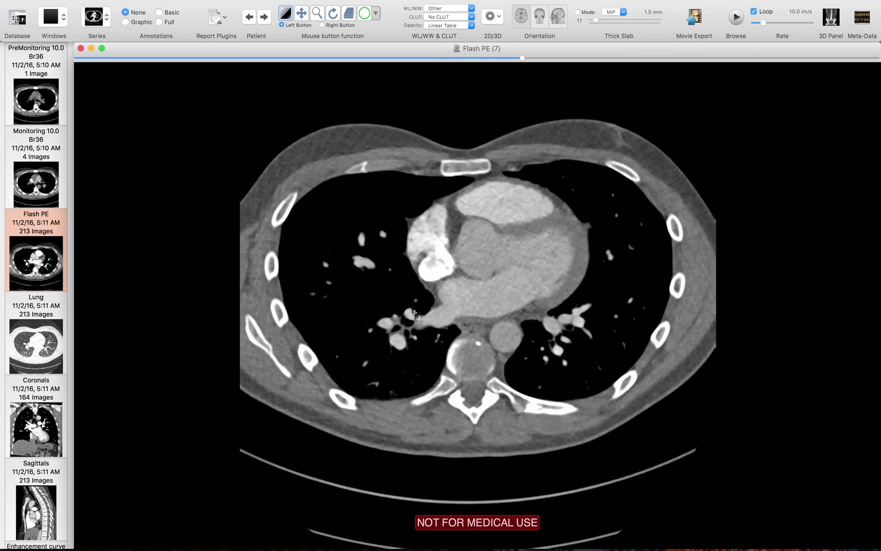
{"action": "scroll", "coordinate": [414, 312], "scroll_direction": "down", "scroll_amount": 16}
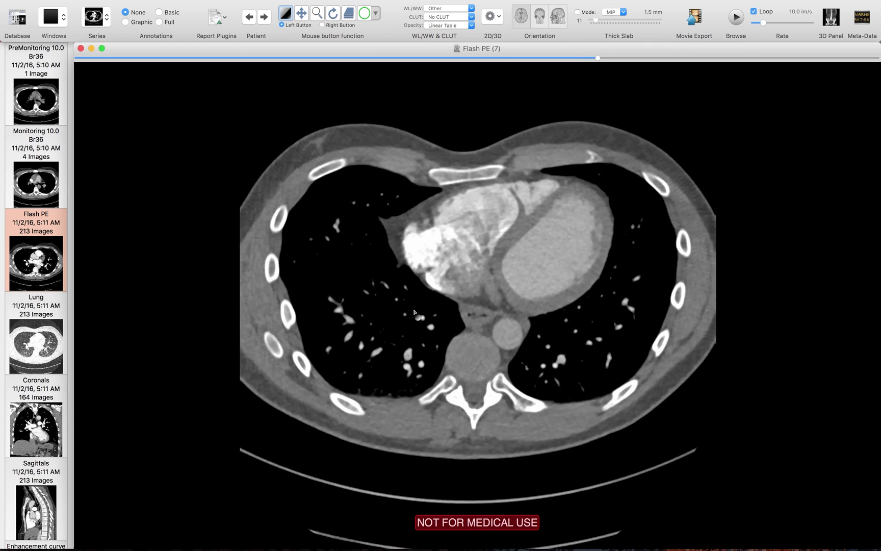
{"action": "scroll", "coordinate": [414, 312], "scroll_direction": "up", "scroll_amount": 20}
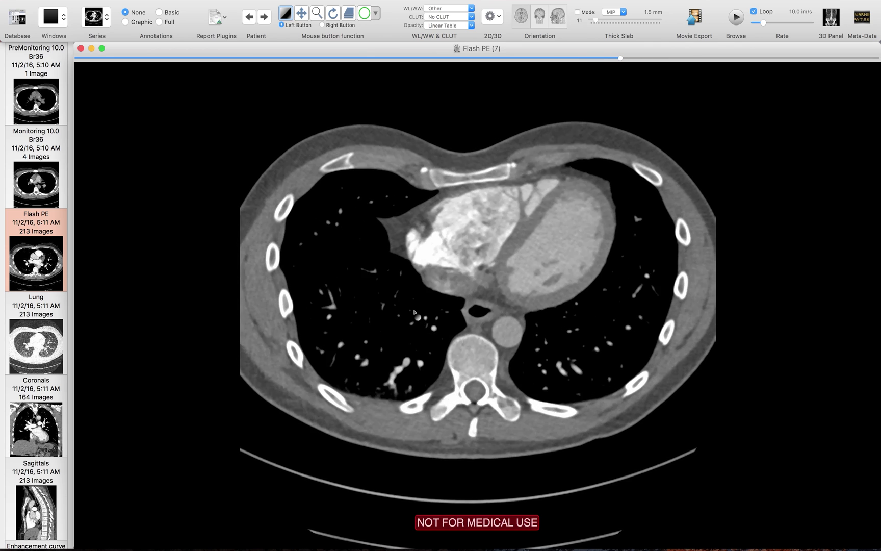
{"action": "scroll", "coordinate": [414, 312], "scroll_direction": "up", "scroll_amount": 20}
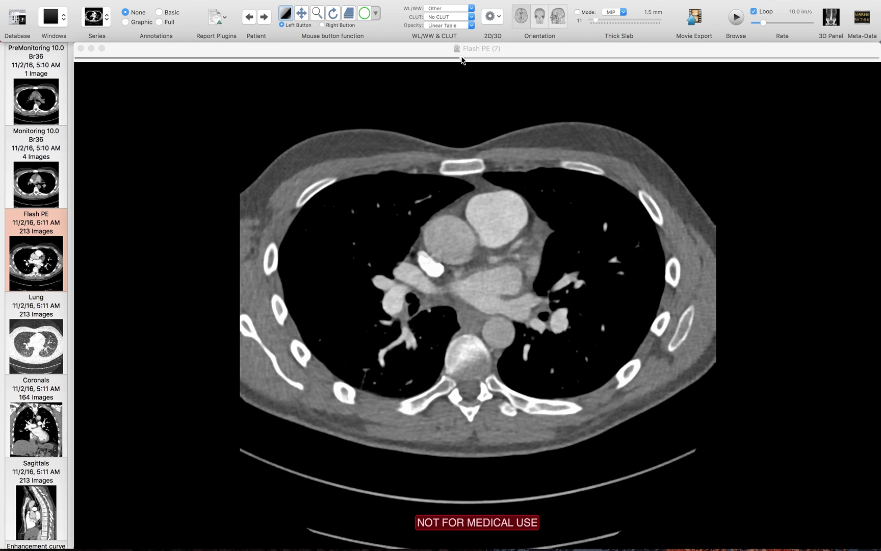
Move the Flash PE slices from the great vessels to the heart and back to the bifurcation
{"action": "left_click_drag", "start_coordinate": [462, 59], "coordinate": [594, 59]}
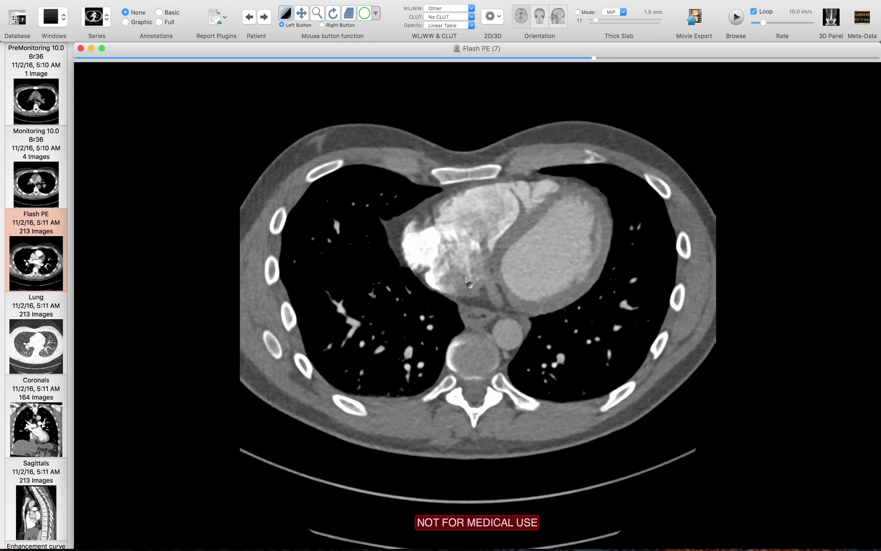
{"action": "mouse_move", "coordinate": [595, 58]}
{"action": "left_mouse_down"}
{"action": "mouse_move", "coordinate": [670, 56]}
{"action": "mouse_move", "coordinate": [608, 57]}
{"action": "left_mouse_up"}
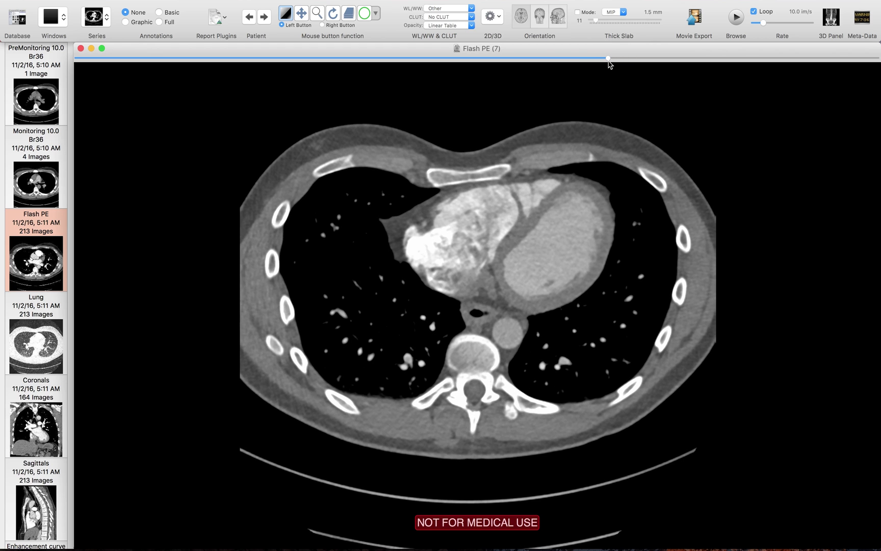
{"action": "left_click_drag", "start_coordinate": [607, 58], "coordinate": [445, 44]}
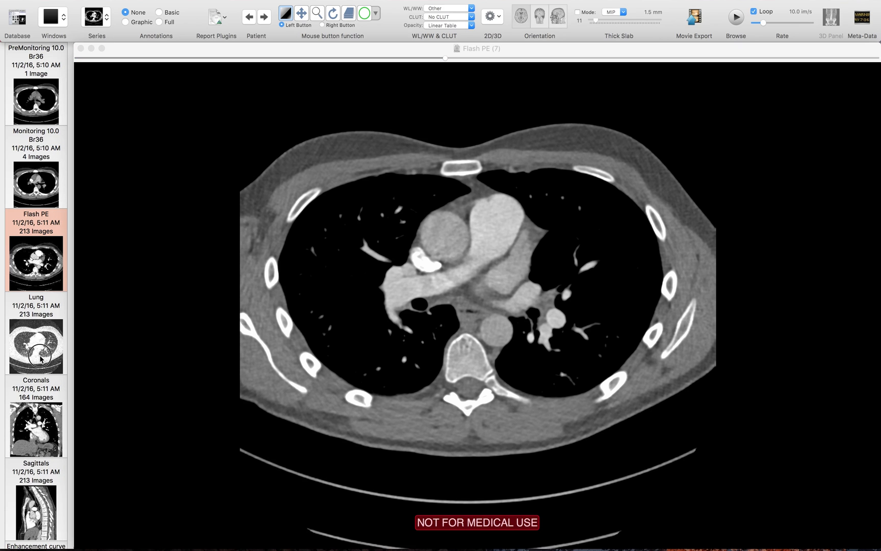
Browse the Lung series down to the bases and back, then bring up PE Chest 1.5 (194 images)
{"action": "left_click", "coordinate": [41, 359]}
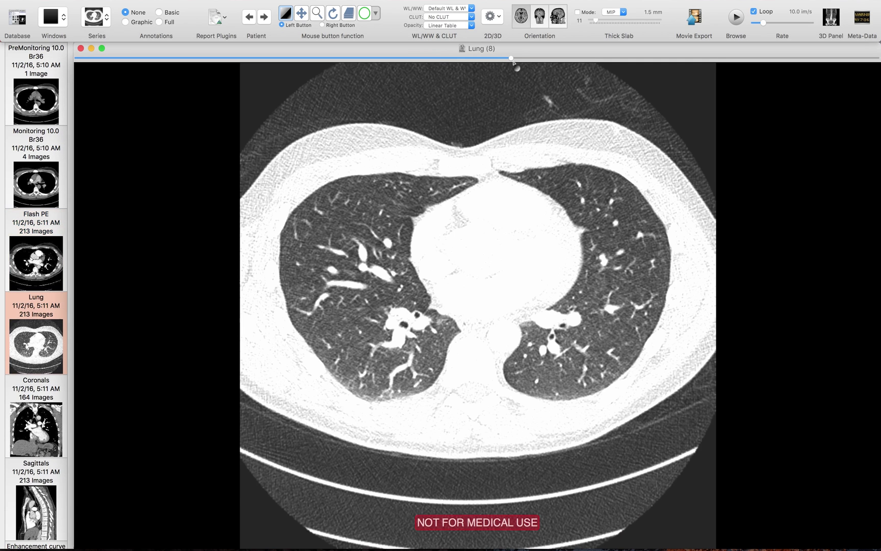
{"action": "left_click_drag", "start_coordinate": [512, 62], "coordinate": [714, 60]}
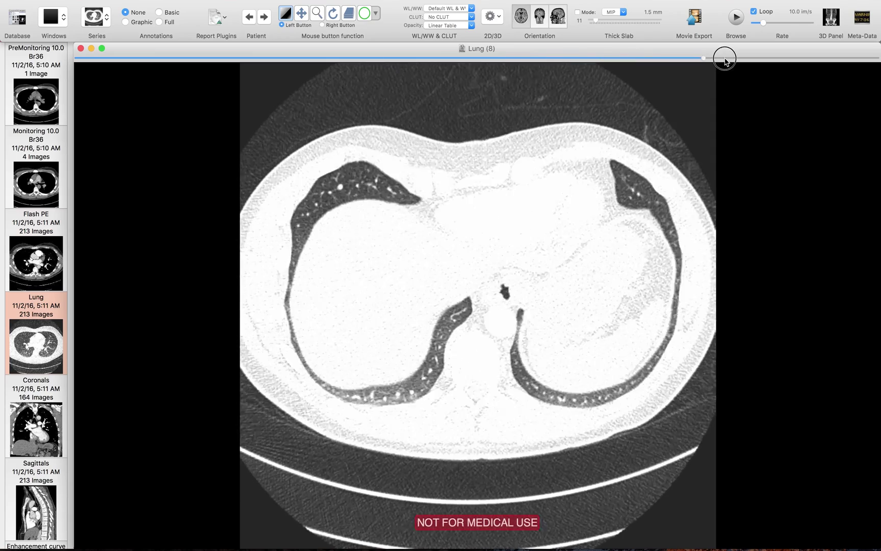
{"action": "left_click_drag", "start_coordinate": [653, 40], "coordinate": [533, 74]}
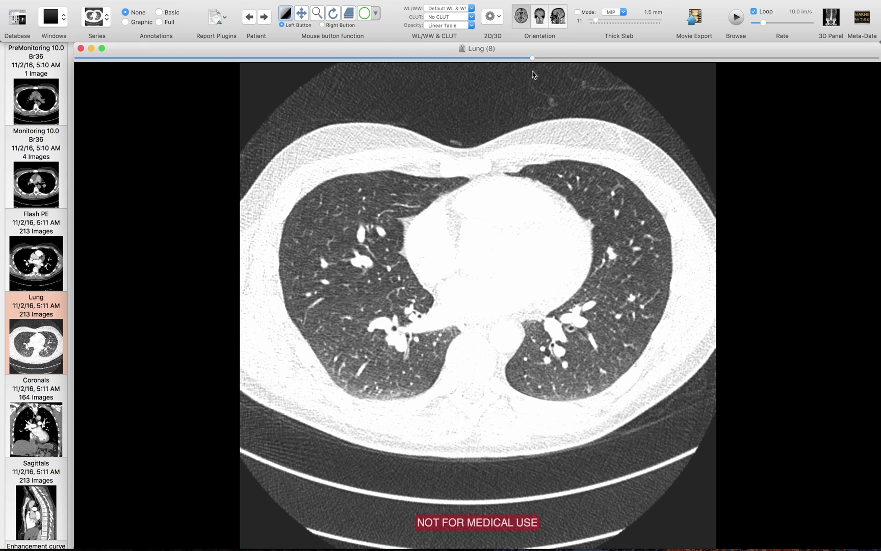
{"action": "left_click_drag", "start_coordinate": [532, 58], "coordinate": [339, 51]}
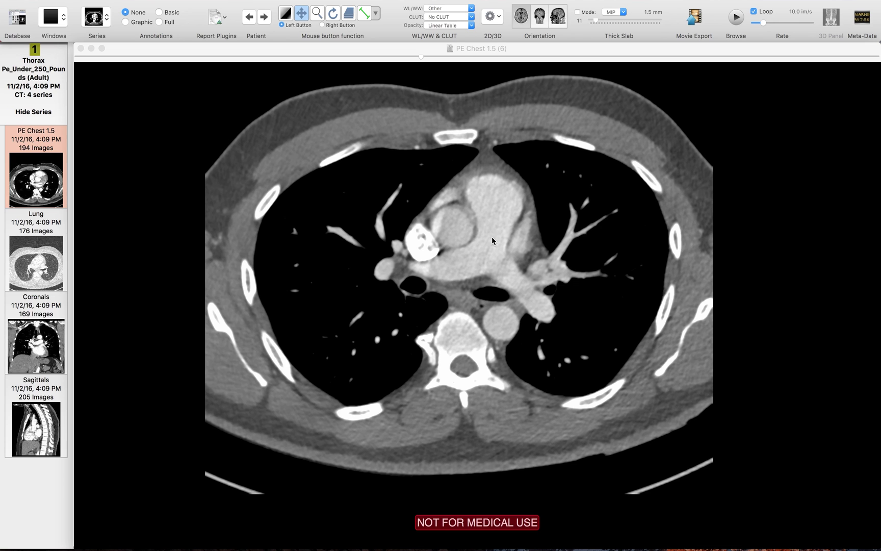
Scroll PE Chest 1.5 from the pulmonary trunk down to the heart and lobar pulmonary arteries
{"action": "scroll", "coordinate": [492, 238], "scroll_direction": "down", "scroll_amount": 3}
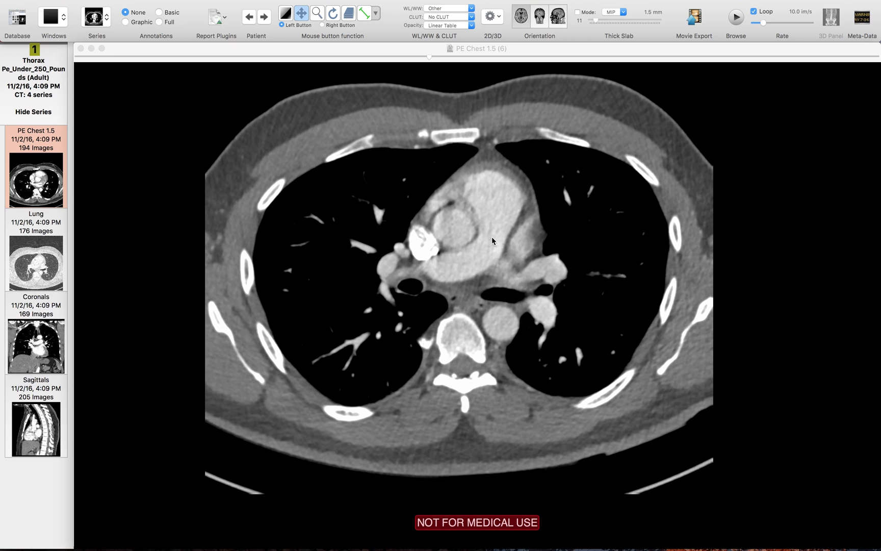
{"action": "scroll", "coordinate": [531, 317], "scroll_direction": "down", "scroll_amount": 5}
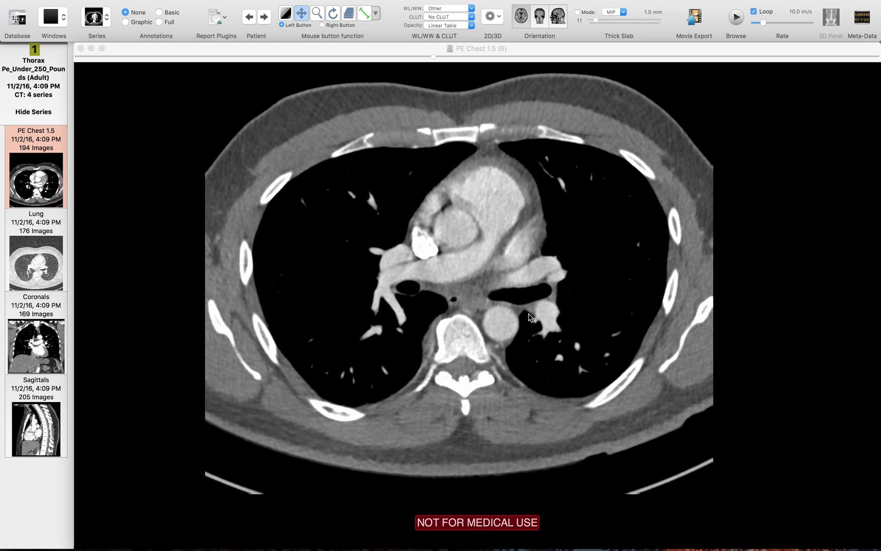
{"action": "scroll", "coordinate": [529, 317], "scroll_direction": "down", "scroll_amount": 5}
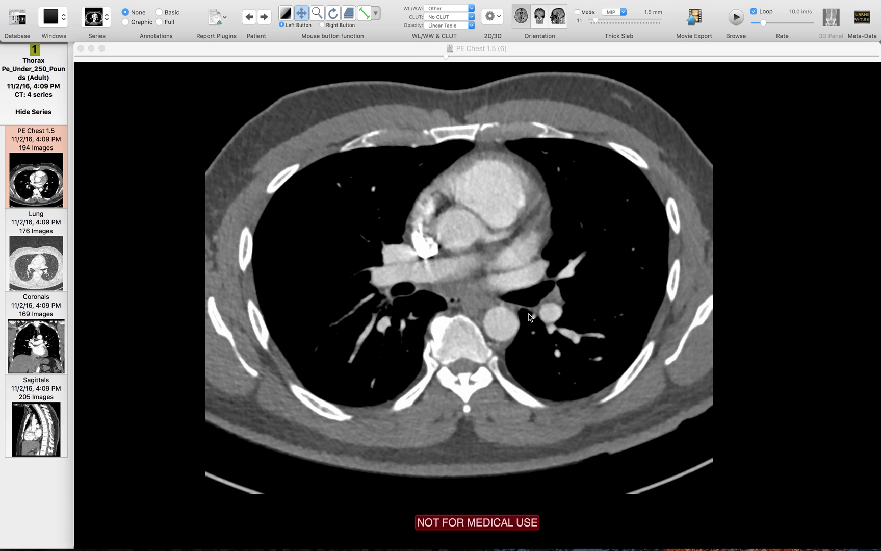
{"action": "scroll", "coordinate": [528, 315], "scroll_direction": "down", "scroll_amount": 5}
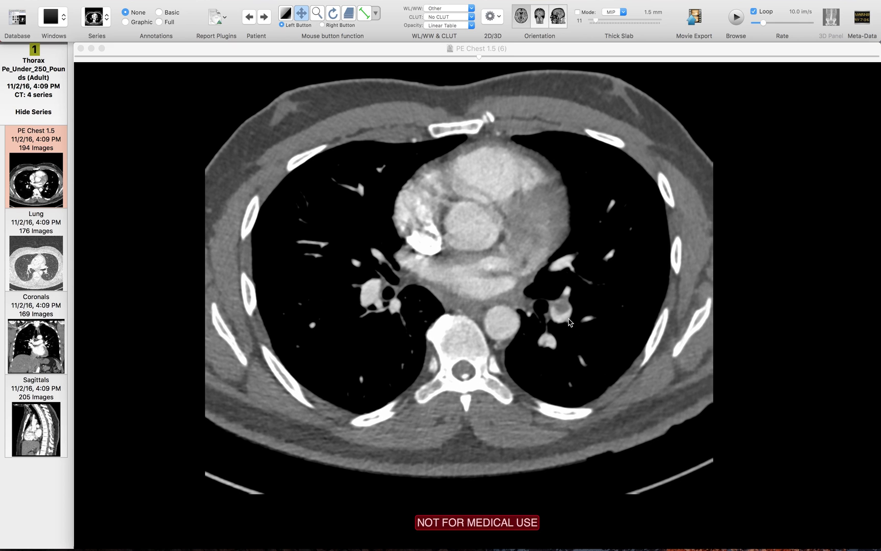
{"action": "scroll", "coordinate": [570, 321], "scroll_direction": "down", "scroll_amount": 3}
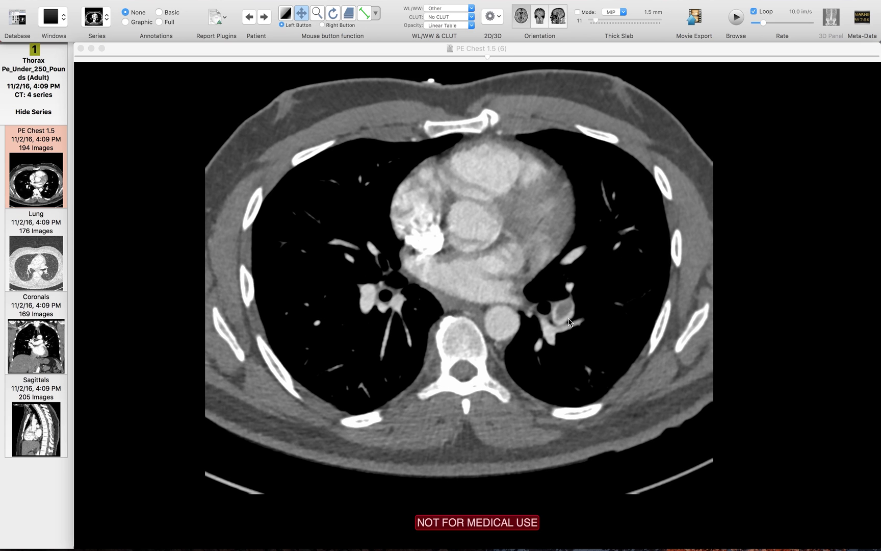
{"action": "scroll", "coordinate": [605, 231], "scroll_direction": "down", "scroll_amount": 3}
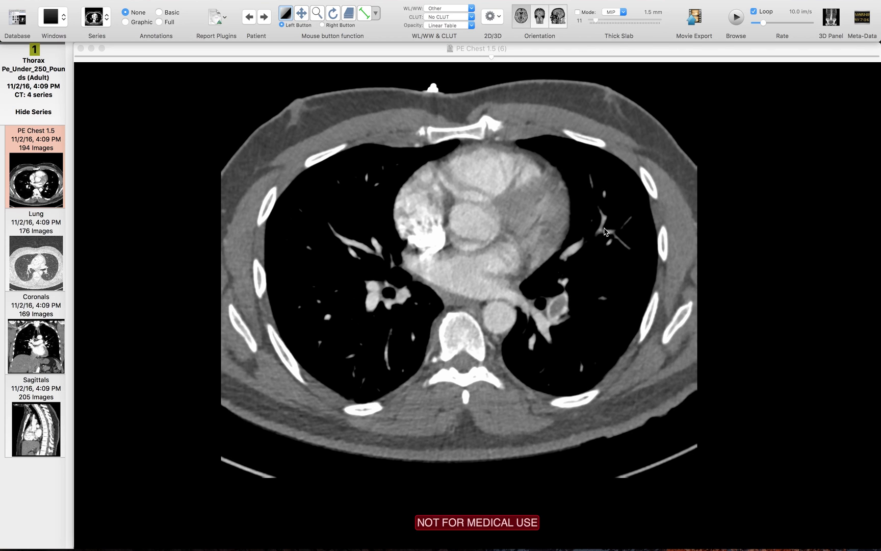
{"action": "left_click", "coordinate": [604, 231]}
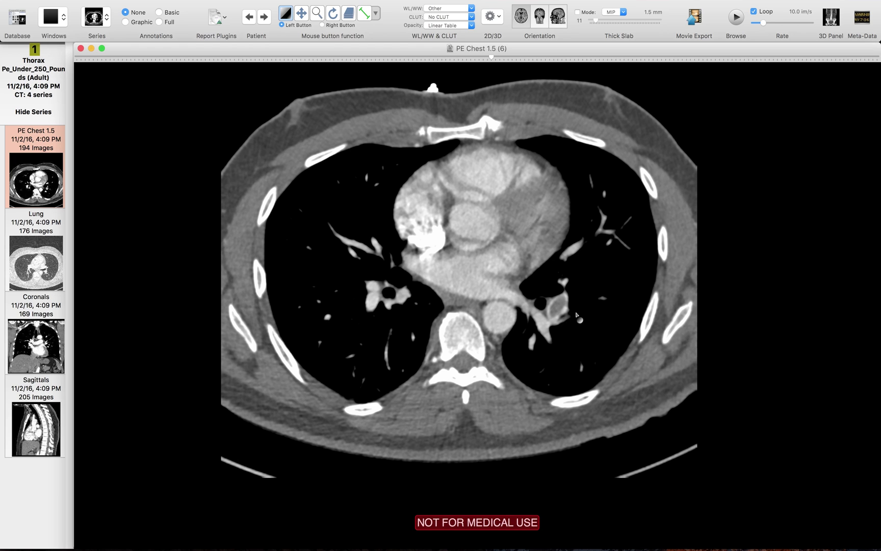
{"action": "scroll", "coordinate": [568, 316], "scroll_direction": "down", "scroll_amount": 3}
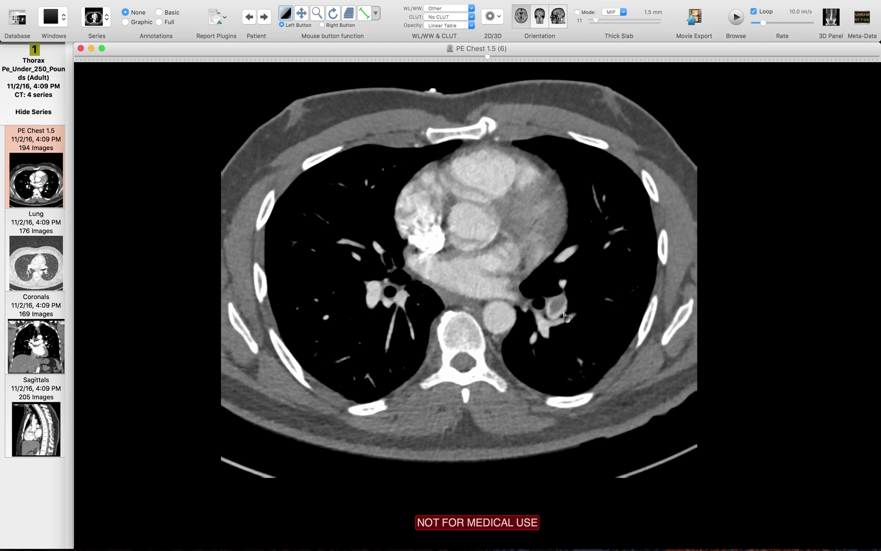
{"action": "scroll", "coordinate": [559, 312], "scroll_direction": "down", "scroll_amount": 3}
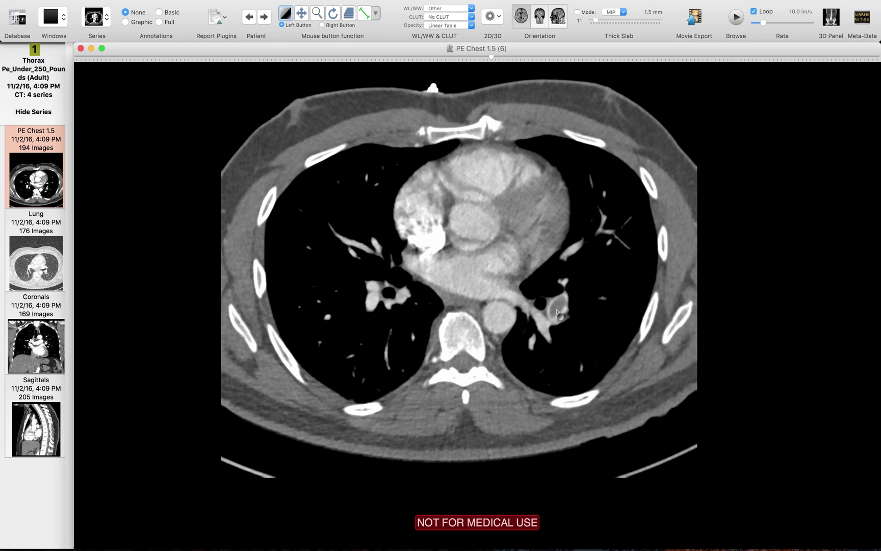